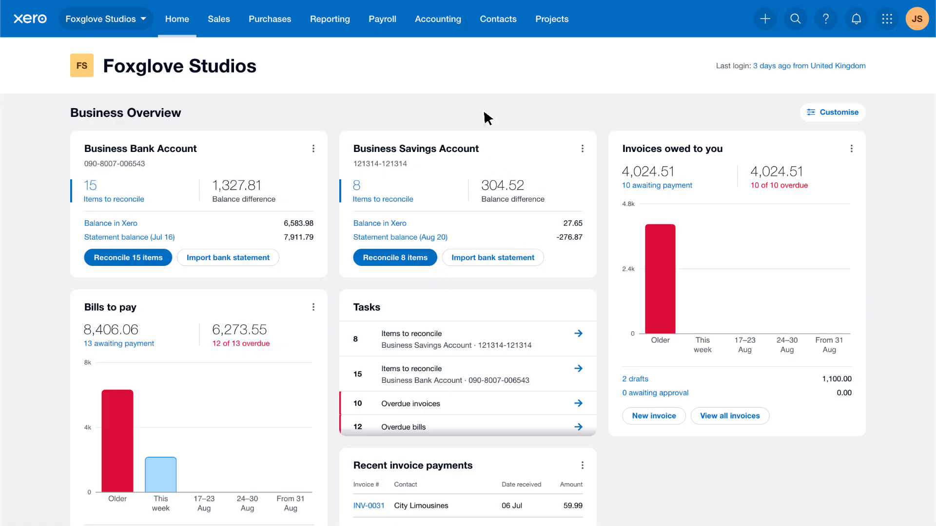
- Open the bank rules list and start creating a new spend money rule
left_click(462, 21)
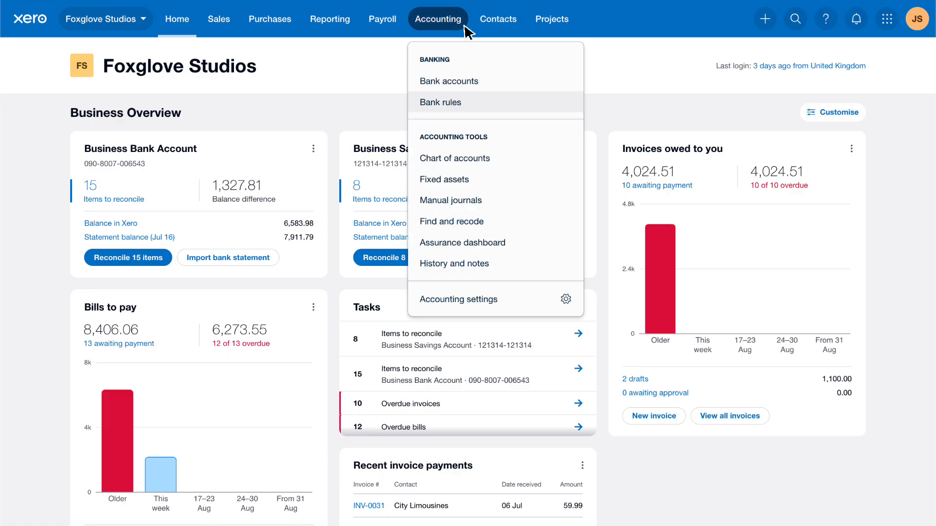
left_click(476, 104)
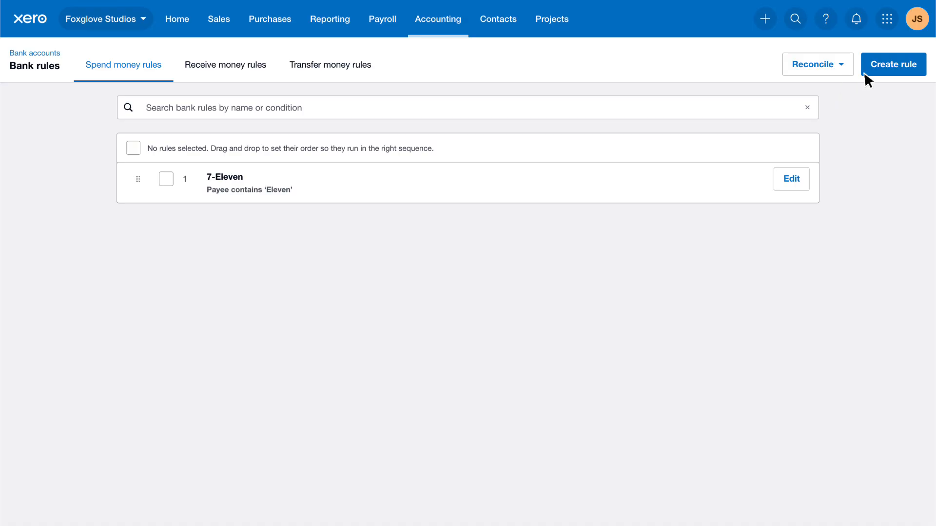
left_click(918, 71)
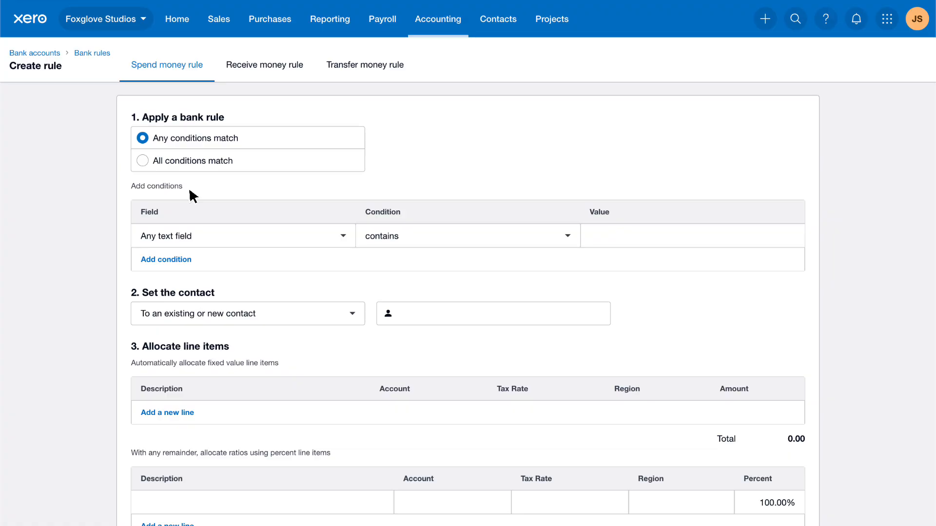
- Add conditions matching any text field that contains Esso, Texaco, BP, Shell or Mobil
left_click(344, 239)
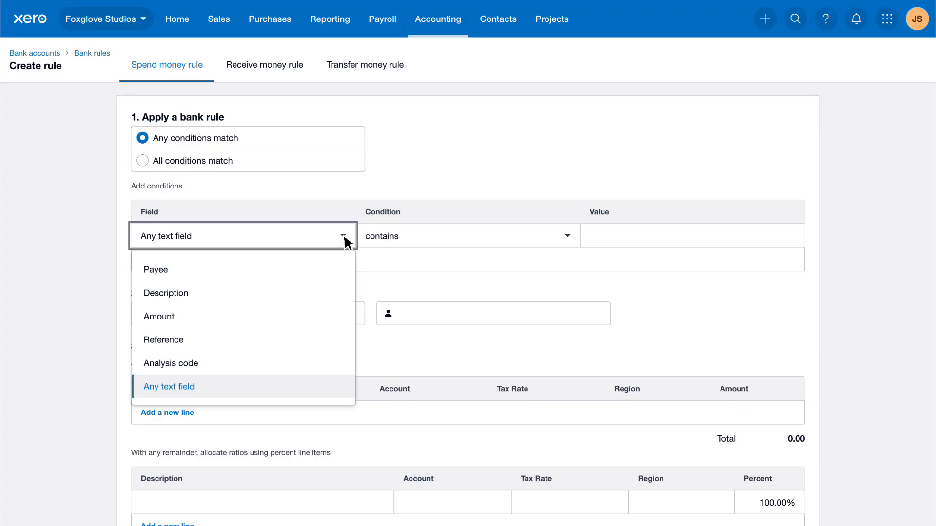
left_click(223, 395)
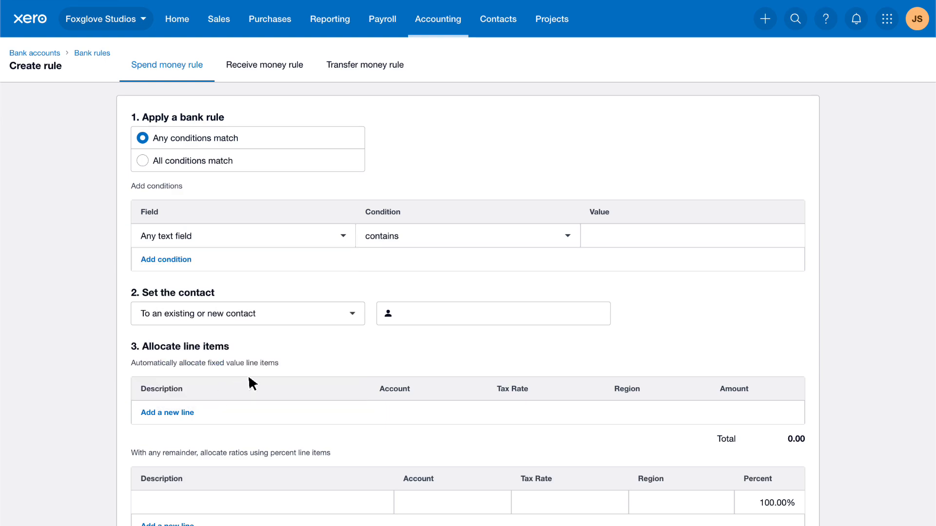
left_click(569, 239)
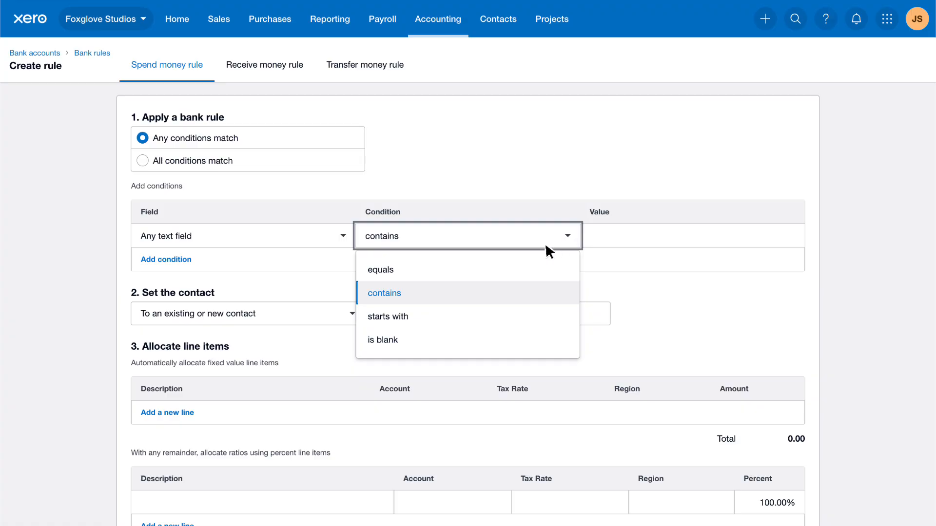
left_click(420, 297)
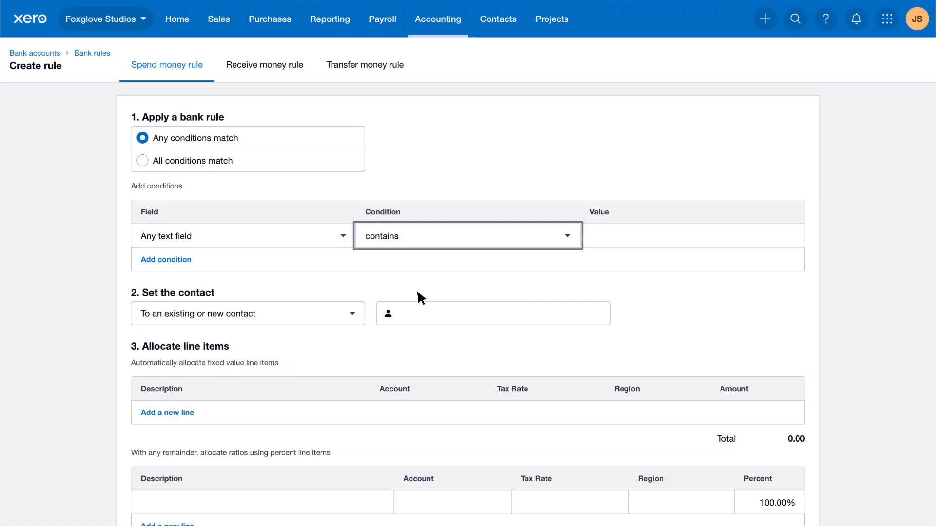
left_click(787, 238)
type("Esso")
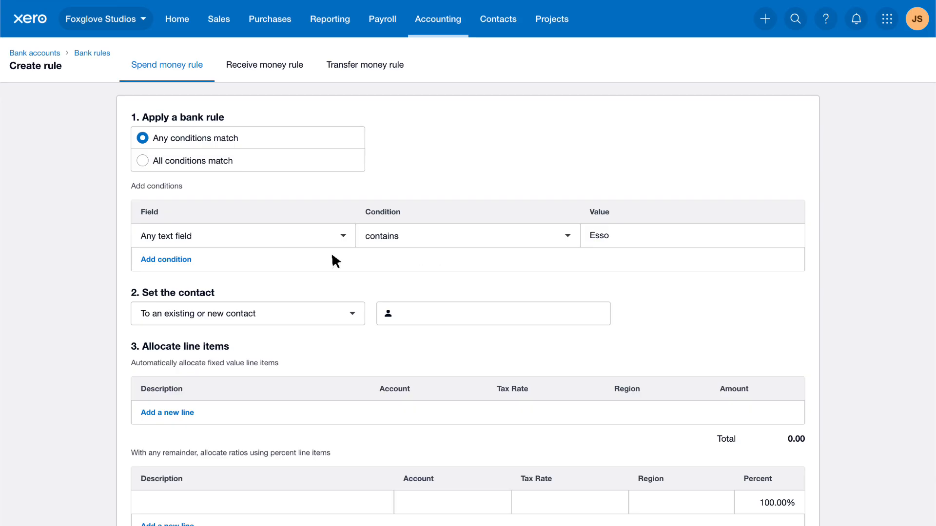
left_click(193, 262)
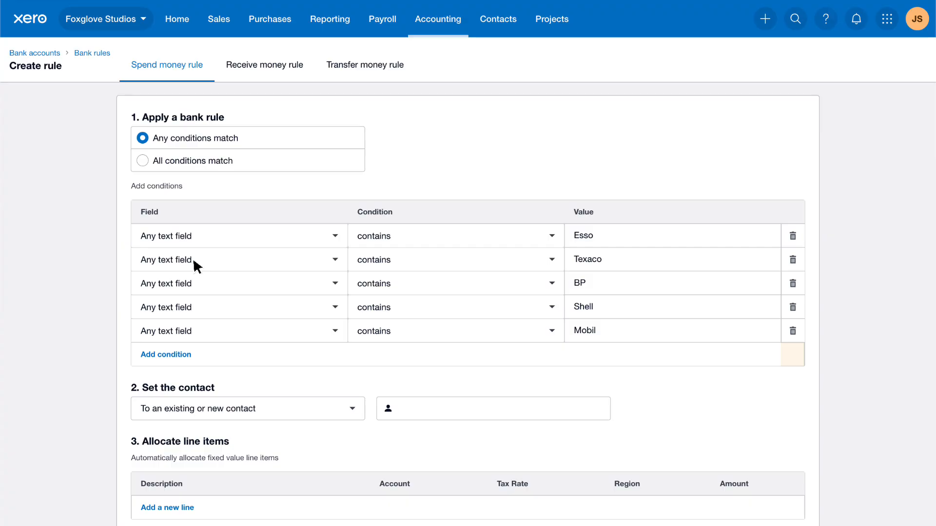
- Have the rule set the contact from the payee
scroll(193, 259, "down", 7)
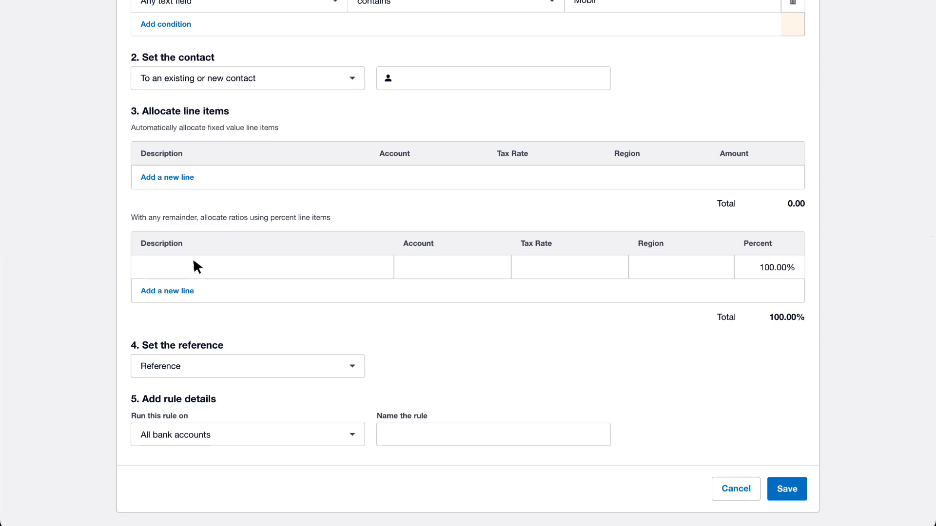
left_click(352, 77)
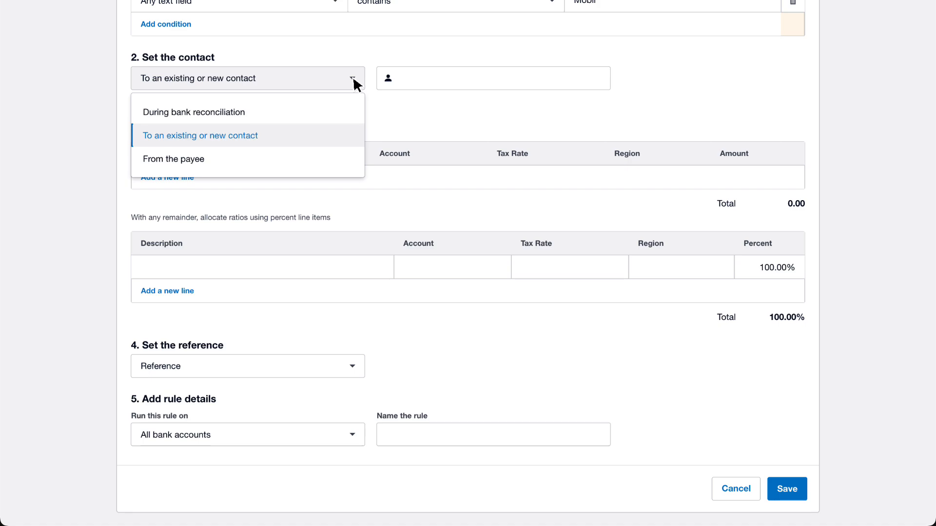
left_click(213, 164)
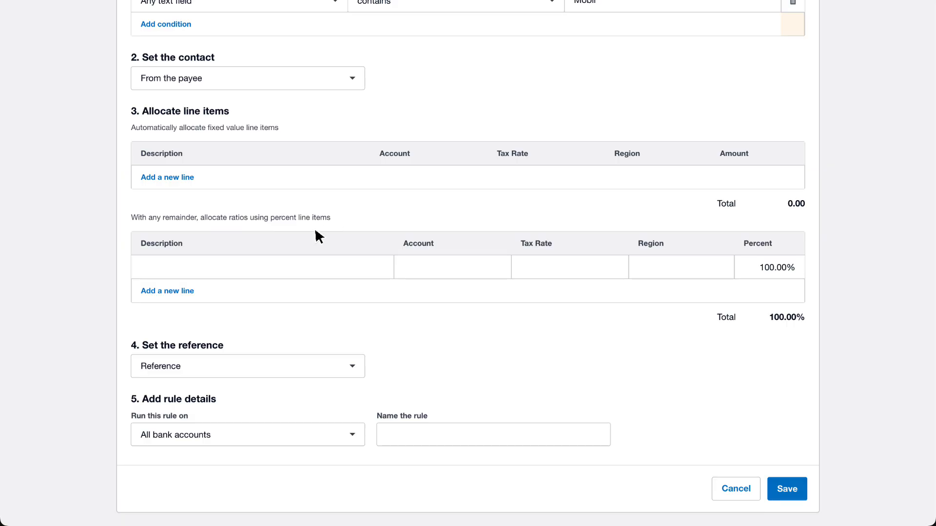
- Fill in the percent line item with description Fuel and account 449 - Motor Vehicle Expenses
left_click(252, 266)
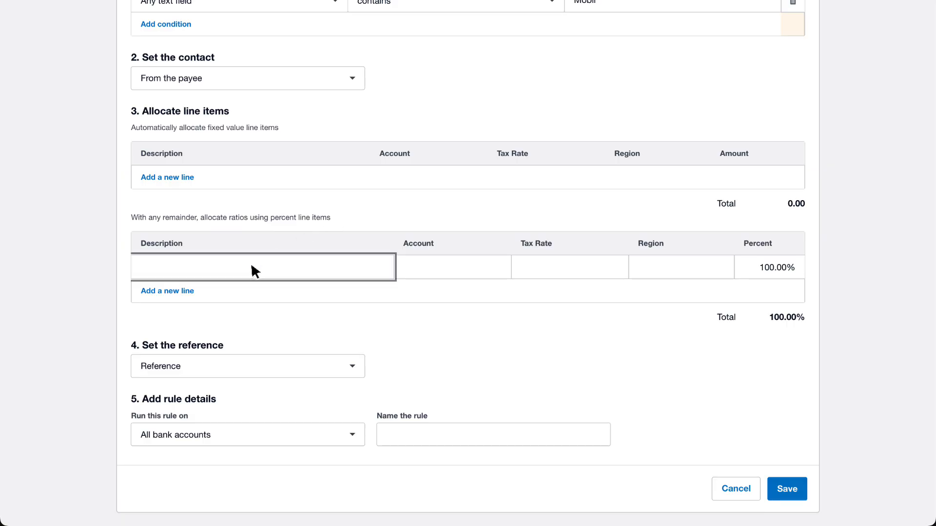
type("Fuel")
left_click(498, 271)
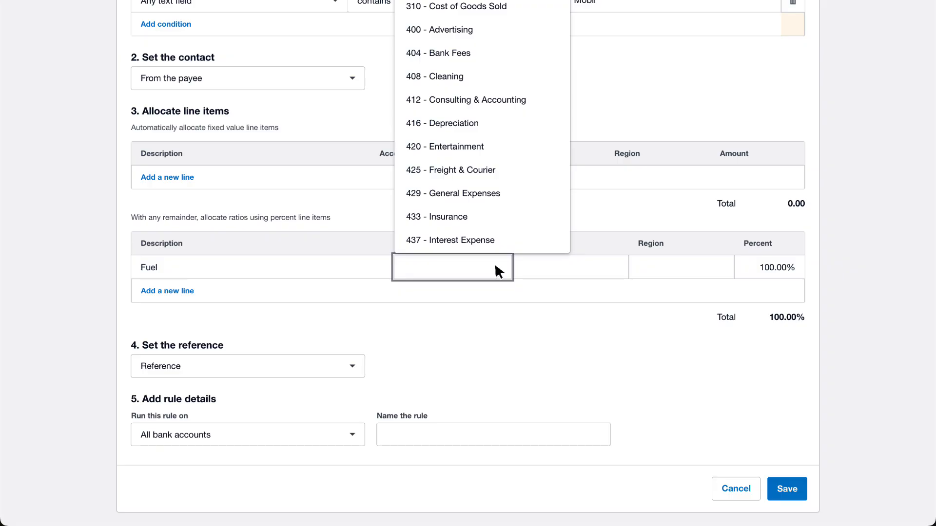
type("Motor")
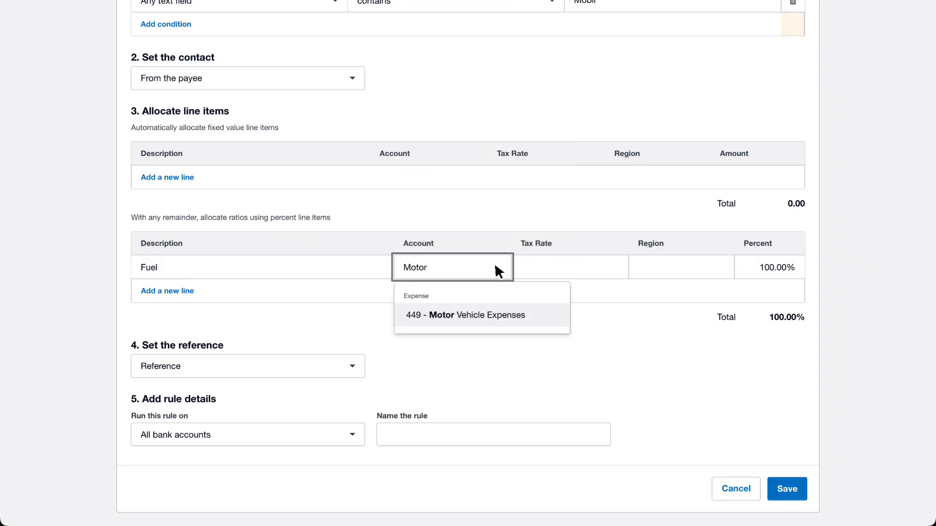
left_click(535, 316)
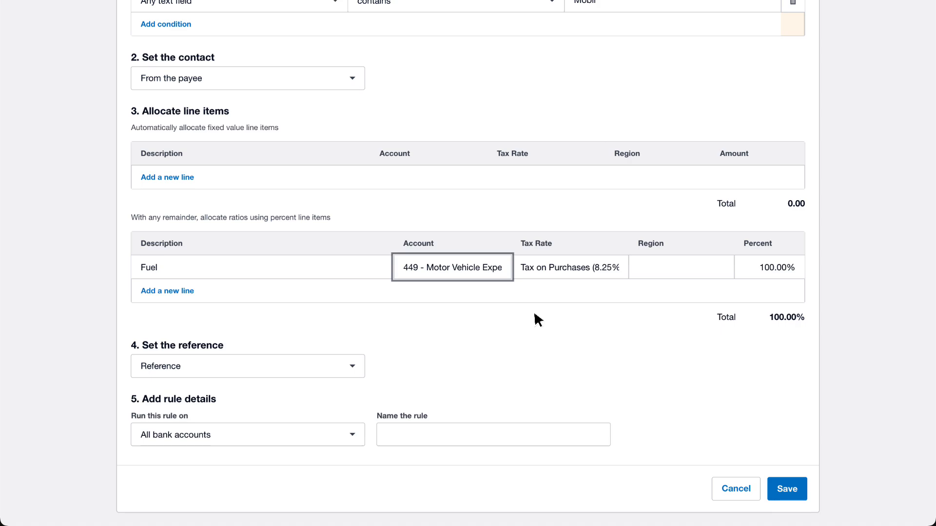
- Take the rule's reference from the statement's Reference and run the rule on all bank accounts
left_click(352, 368)
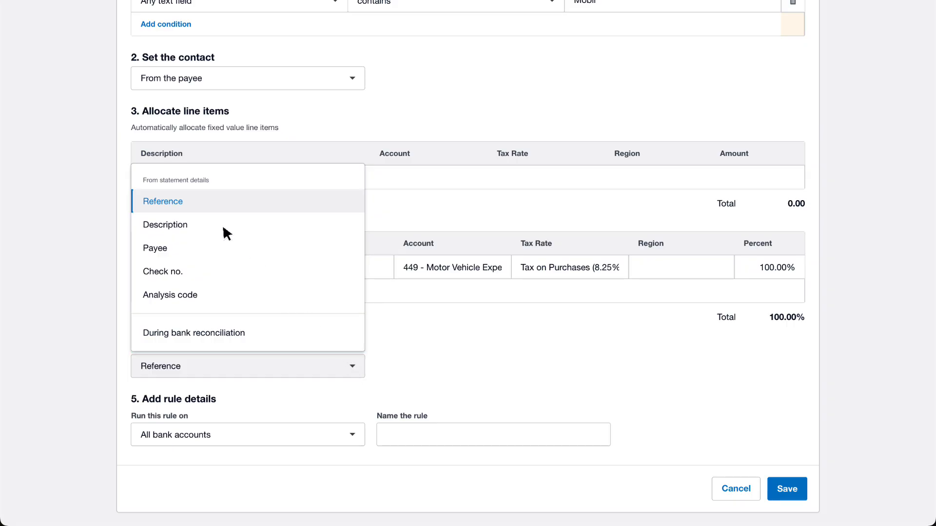
left_click(200, 204)
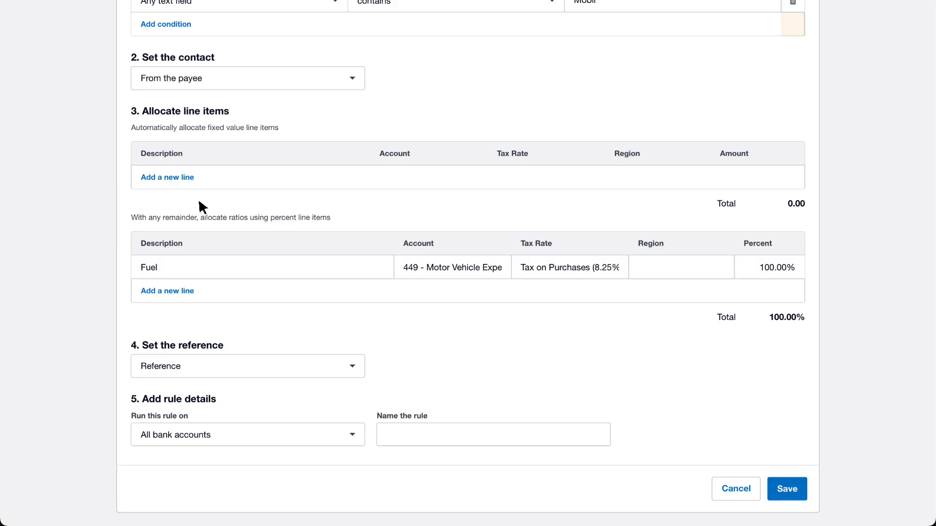
left_click(352, 434)
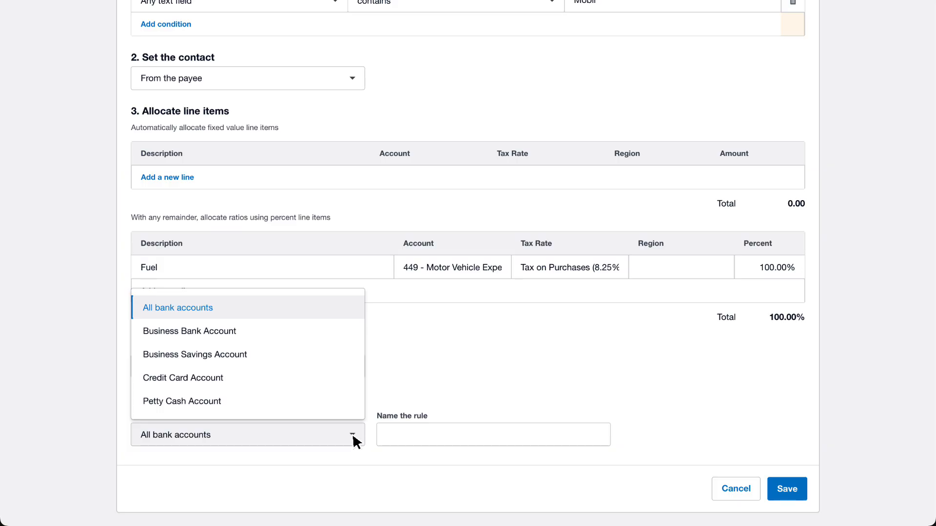
left_click(271, 310)
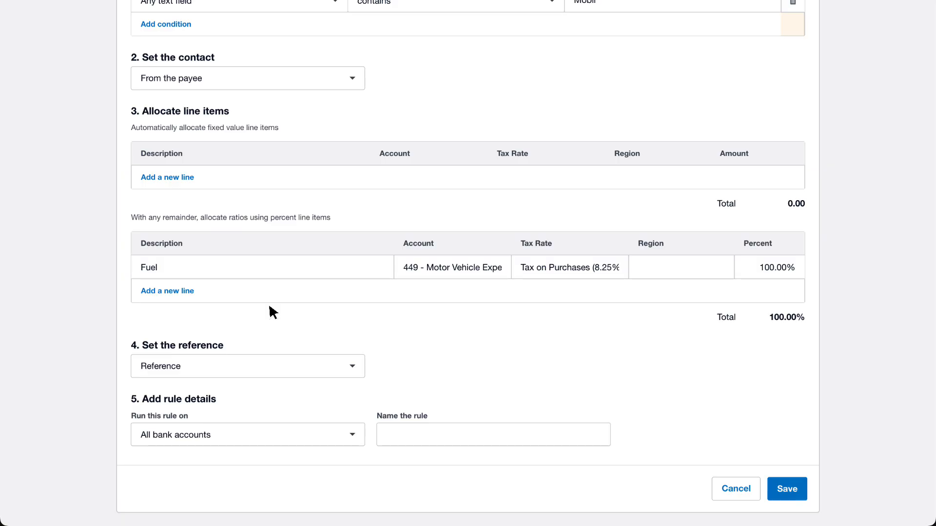
- Name the rule Fuel Expenses and save it
left_click(585, 436)
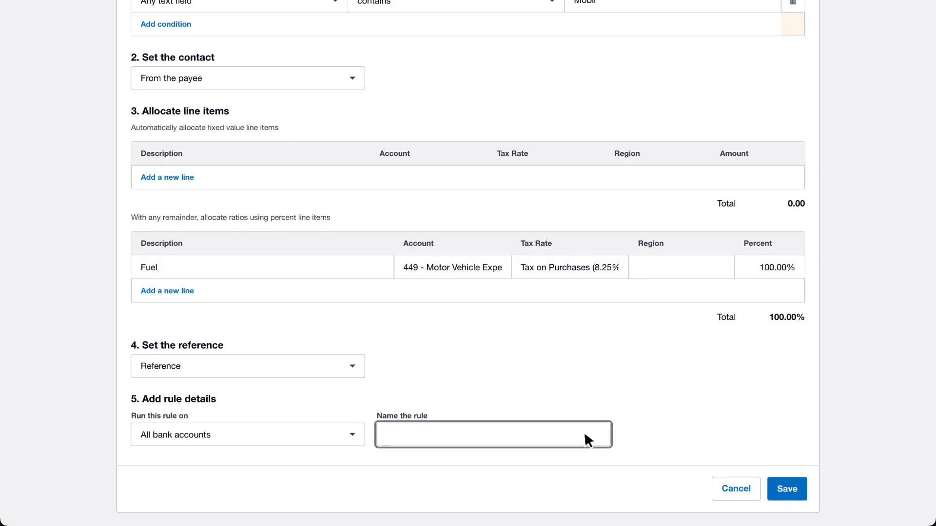
type("Fuel Expenses")
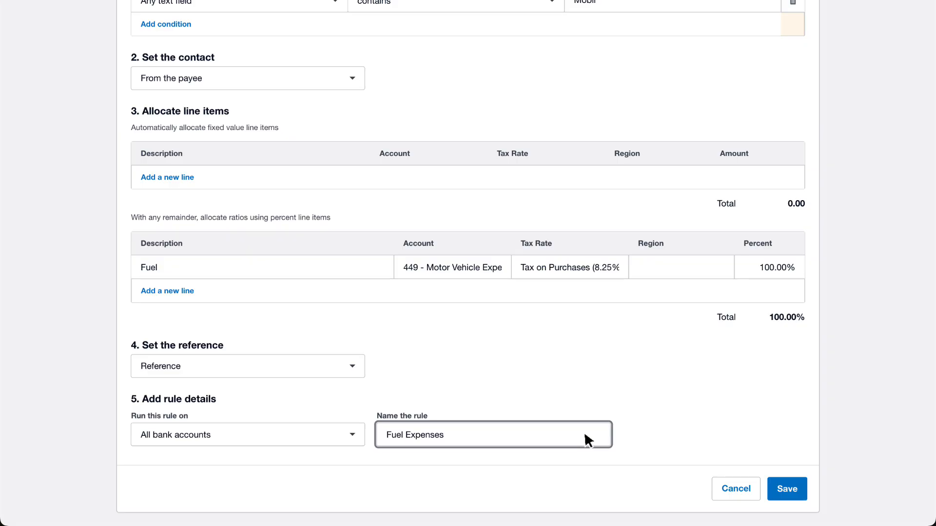
left_click(802, 487)
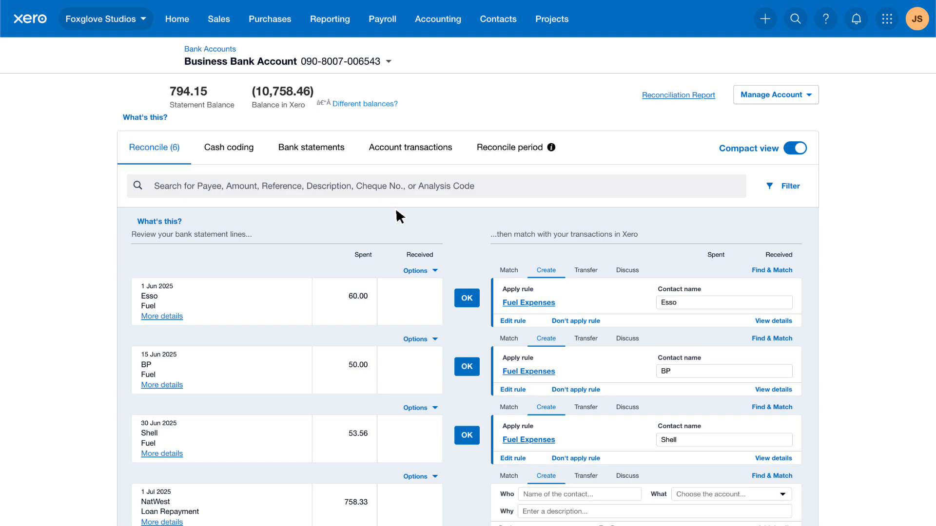
- Reconcile the Esso, BP and Shell statement lines using the suggested Fuel Expenses rule
left_click(471, 299)
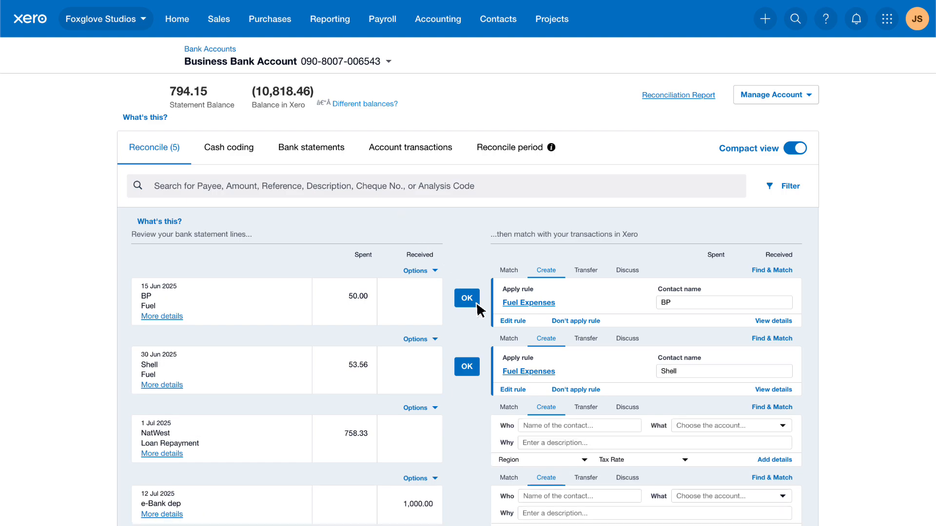
left_click(476, 303)
left_click(477, 305)
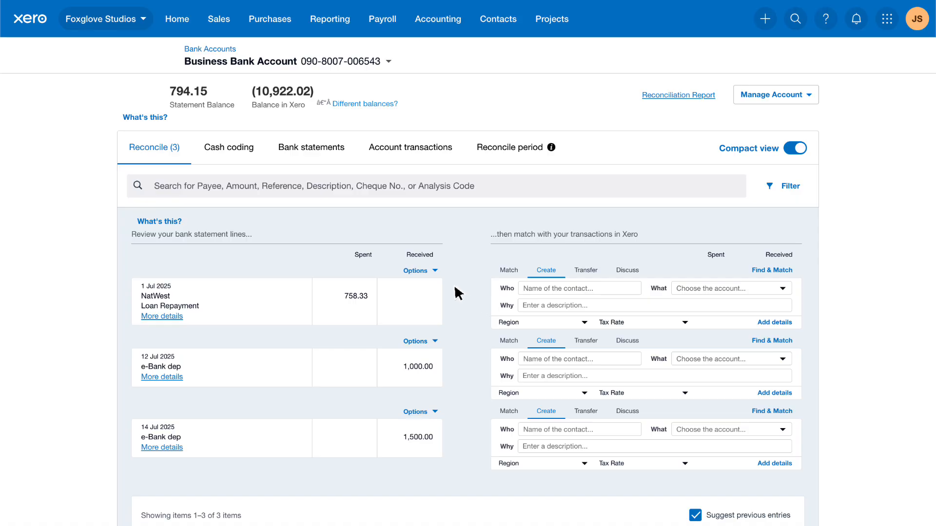
- Create an all-conditions bank rule from the NatWest statement line: payee contains NatWest, description equals Loan Repayment, amount greater than 750, contact from the payee
left_click(434, 272)
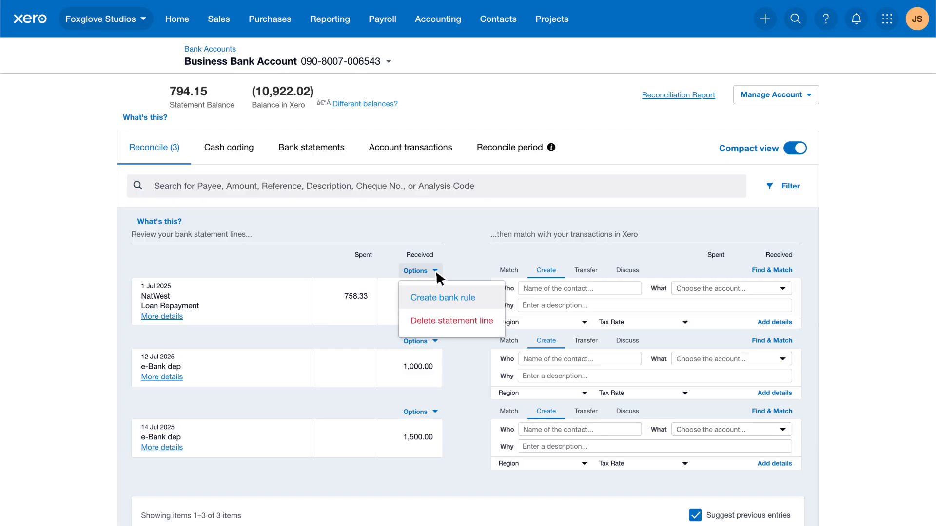
left_click(489, 301)
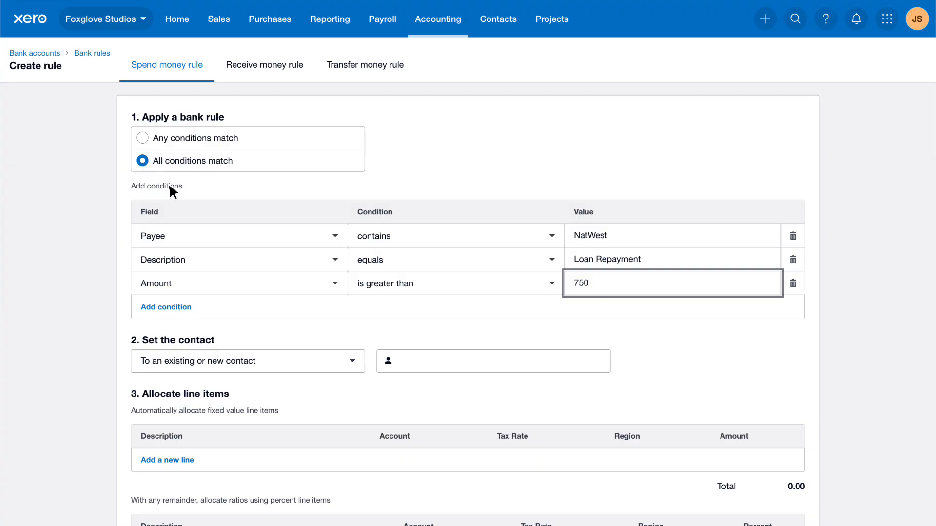
left_click(352, 362)
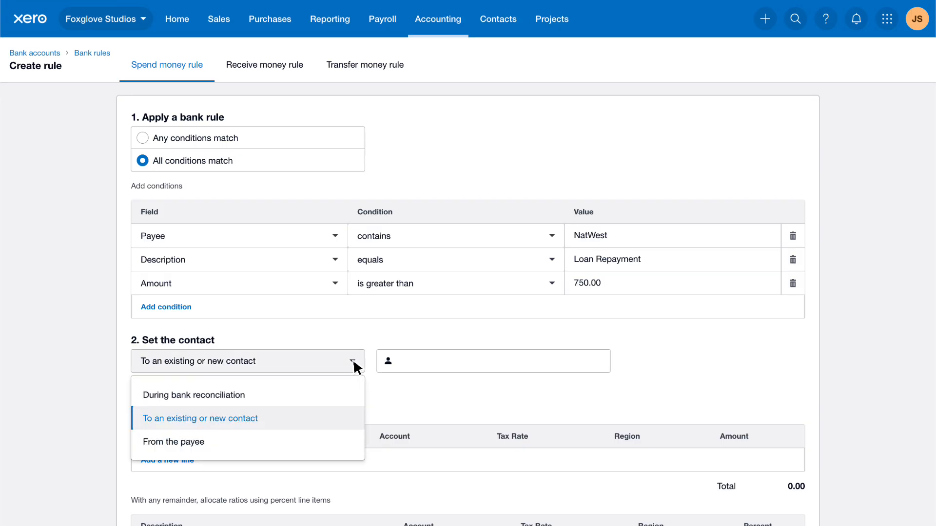
left_click(222, 442)
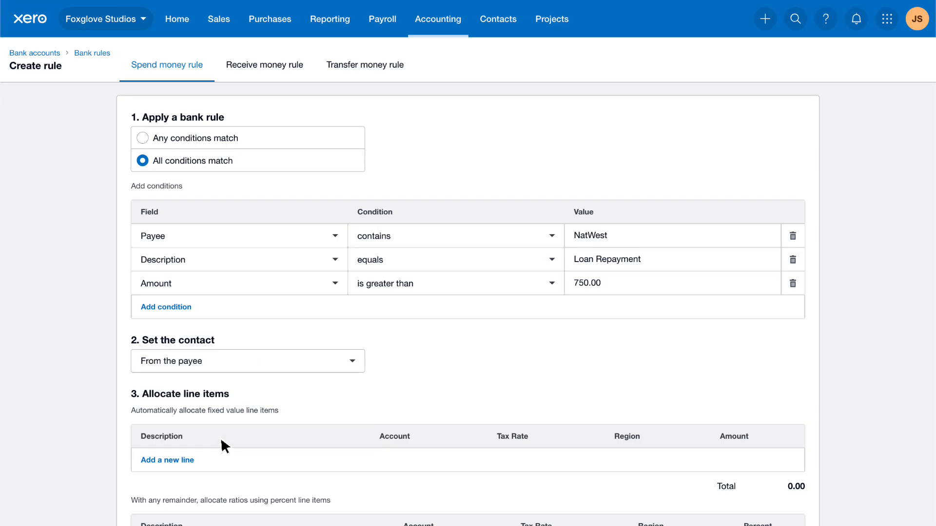
- Add a fixed value line item described as Loan Repayment and allocate it to account 900 - Loan
scroll(221, 437, "down", 6)
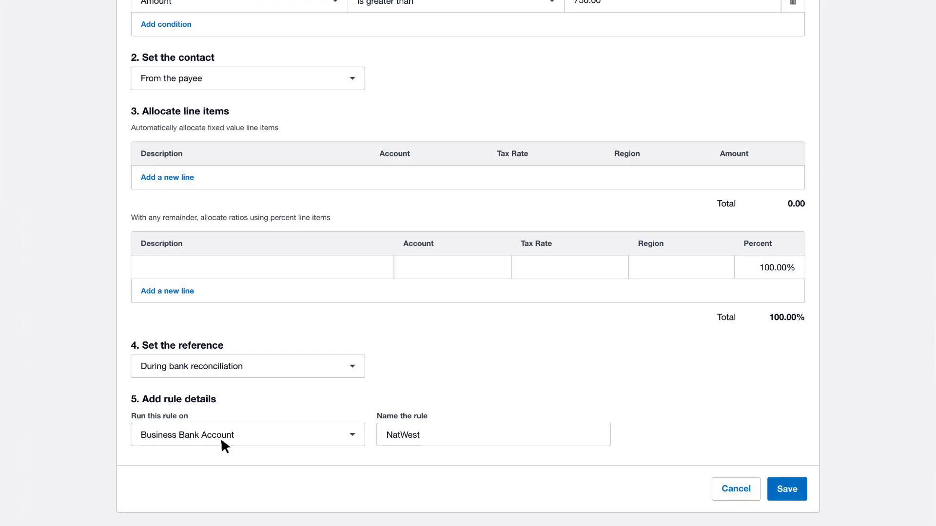
left_click(196, 177)
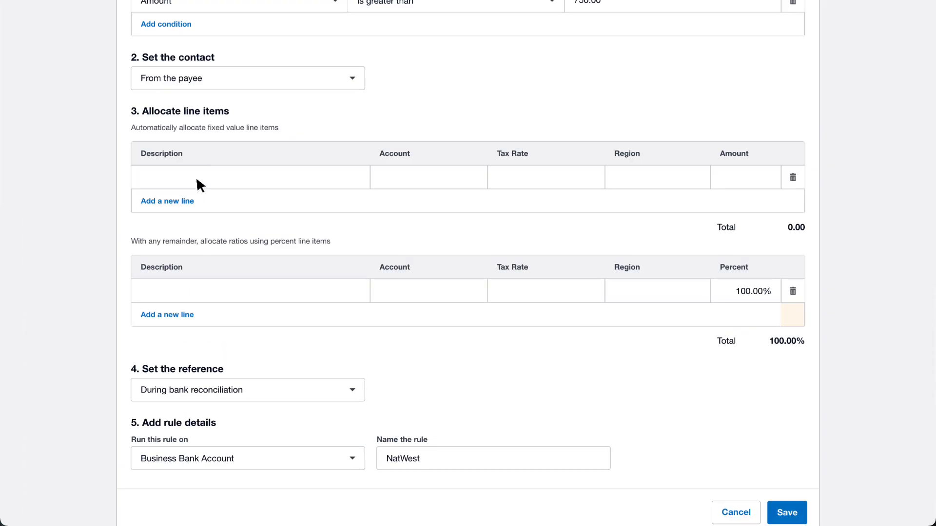
left_click(339, 172)
type("Loan Repayment")
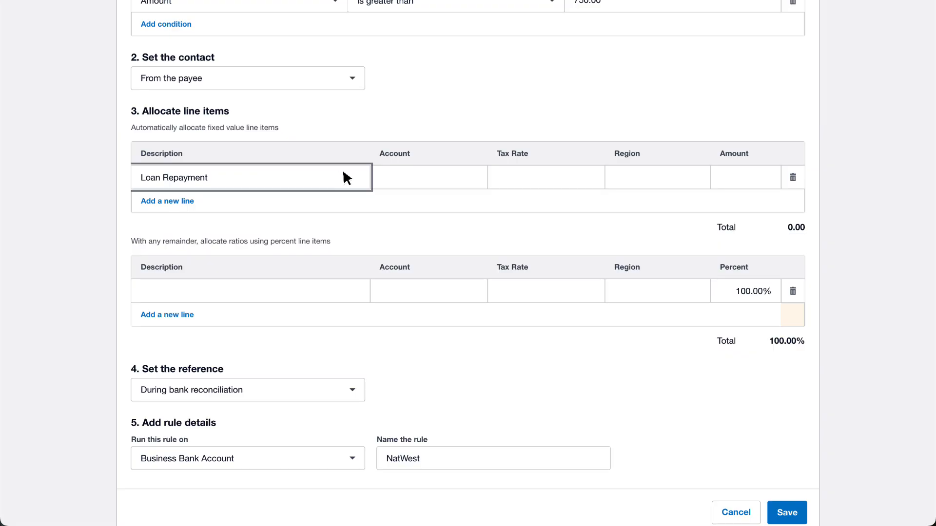
left_click(475, 181)
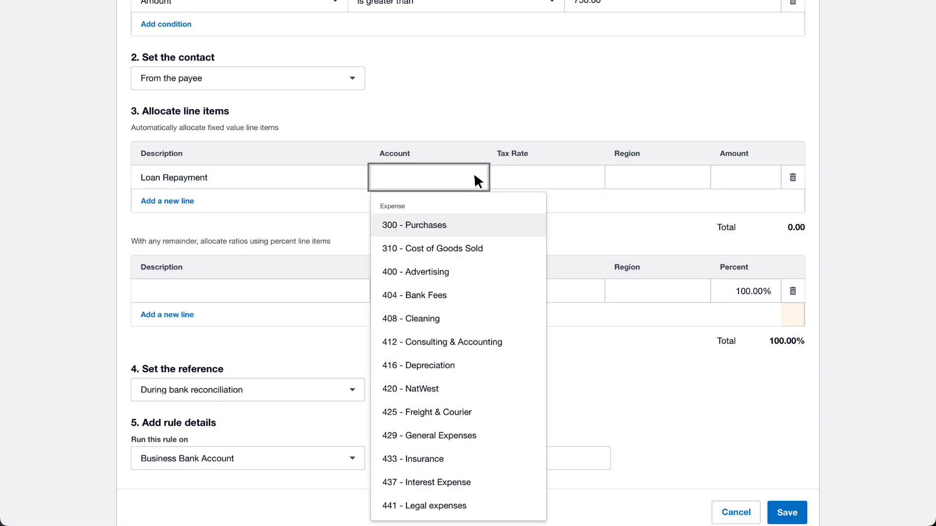
type("Loan")
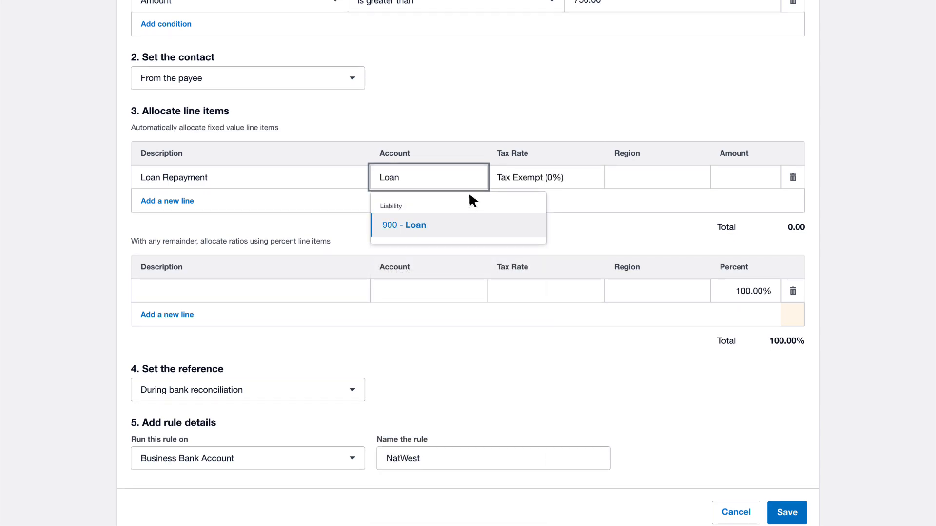
left_click(461, 225)
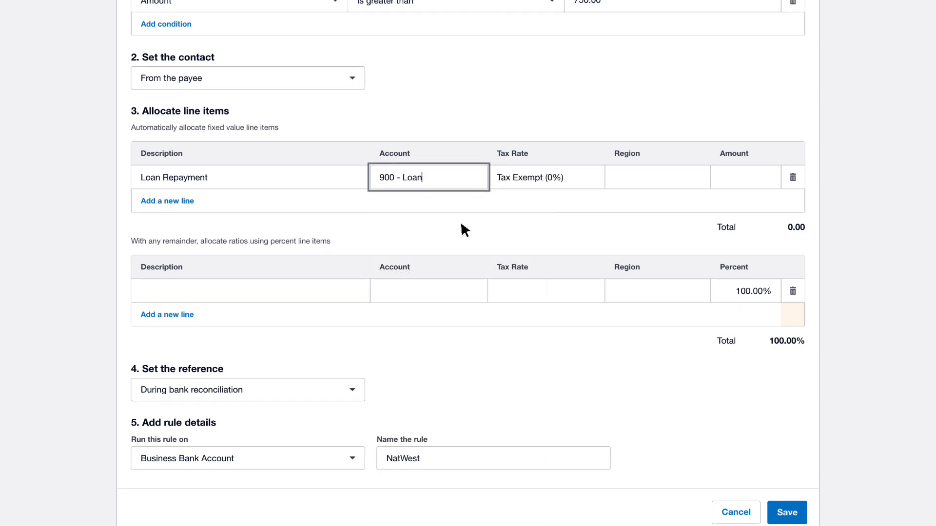
- Set the Loan Repayment line to 750.00, allocate the remainder as Loan interest to 437 - Interest Expense, and save the NatWest rule
left_click(773, 181)
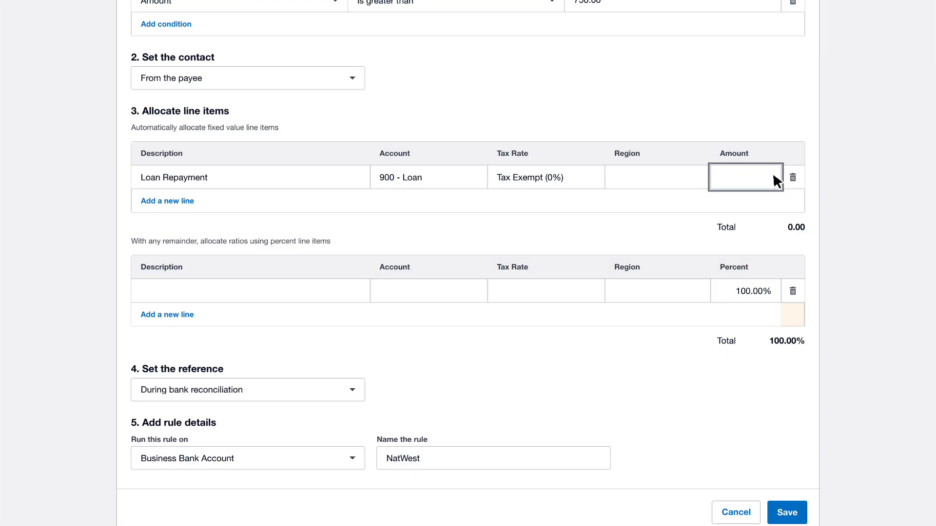
type("750.00")
left_click(348, 289)
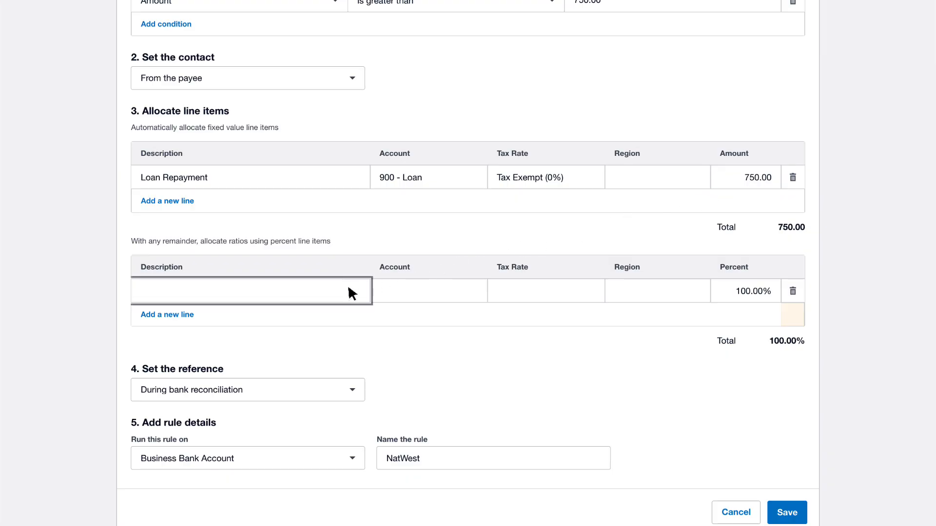
type("Loan interest")
left_click(478, 293)
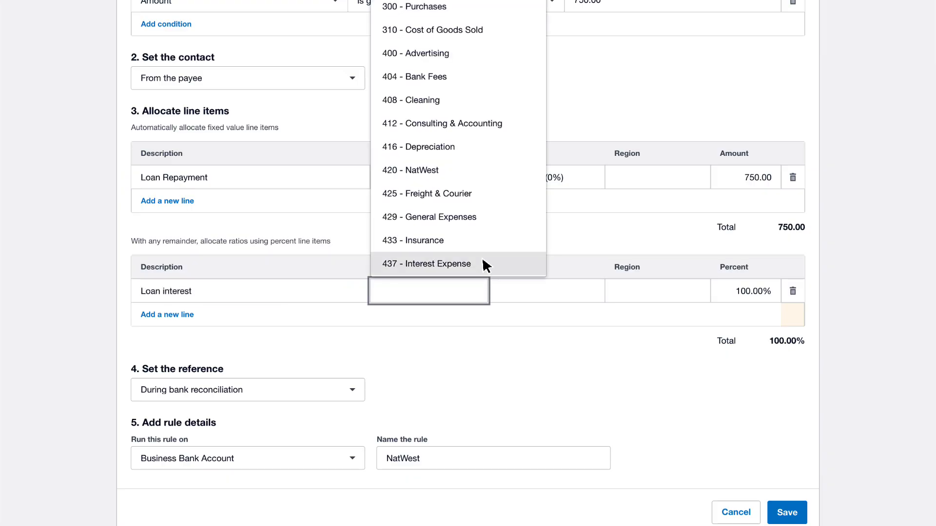
left_click(483, 263)
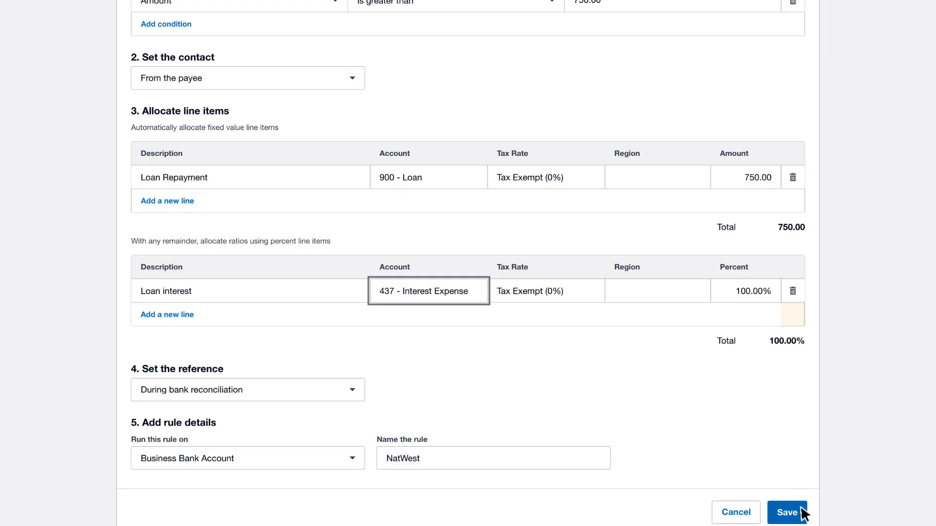
left_click(787, 512)
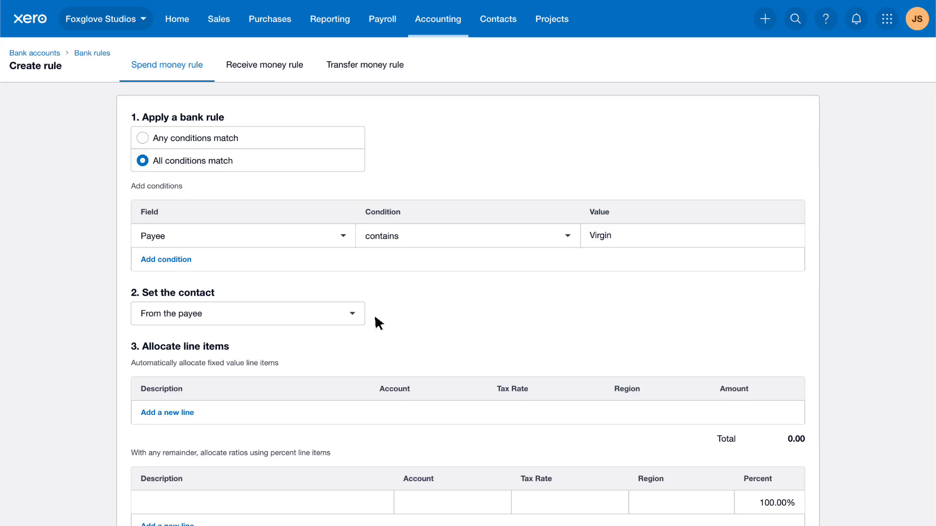
- In the Virgin Media rule, add the percent line Landline Costs - 75% Business, allocated to 489 - Telephone & Internet at 75%
scroll(375, 318, "down", 4)
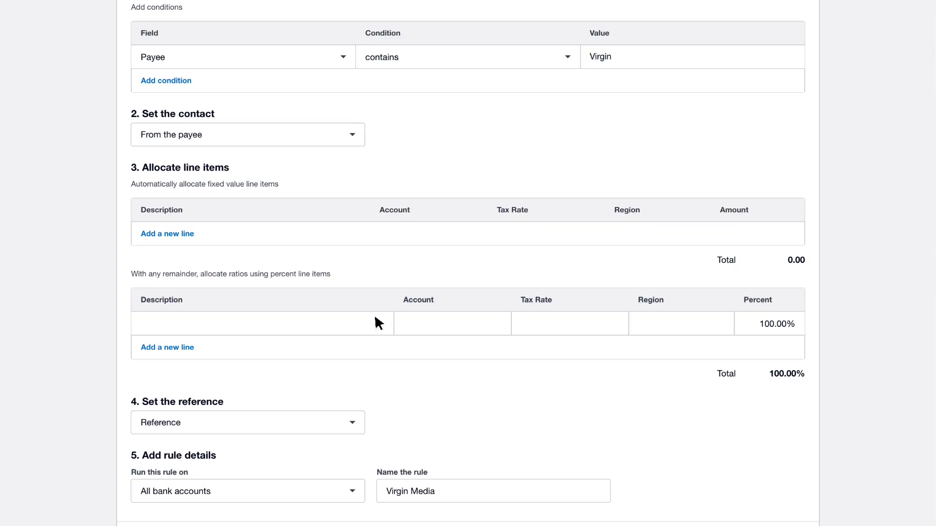
left_click(344, 331)
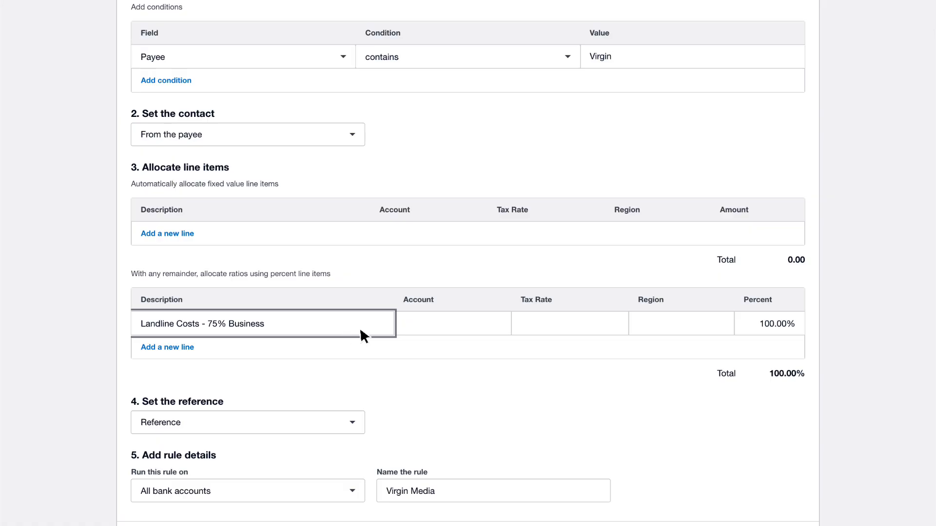
left_click(498, 325)
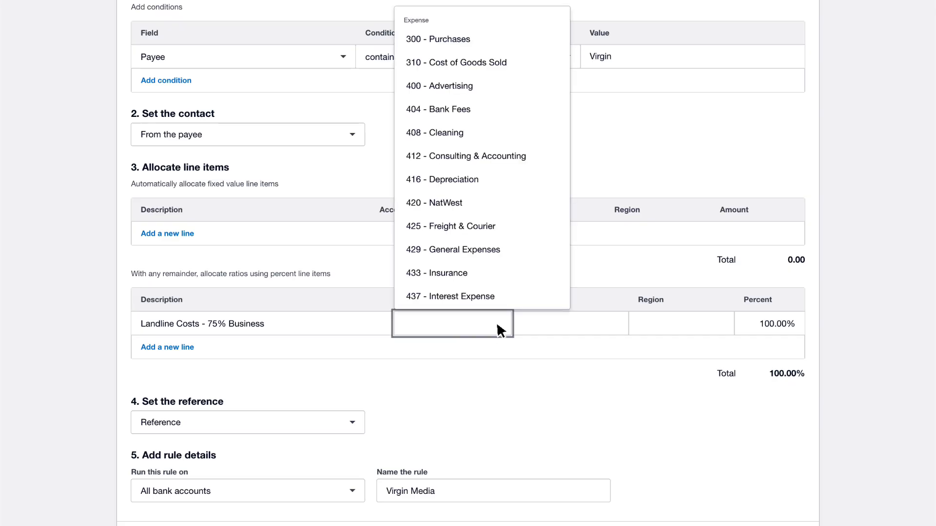
left_click(520, 372)
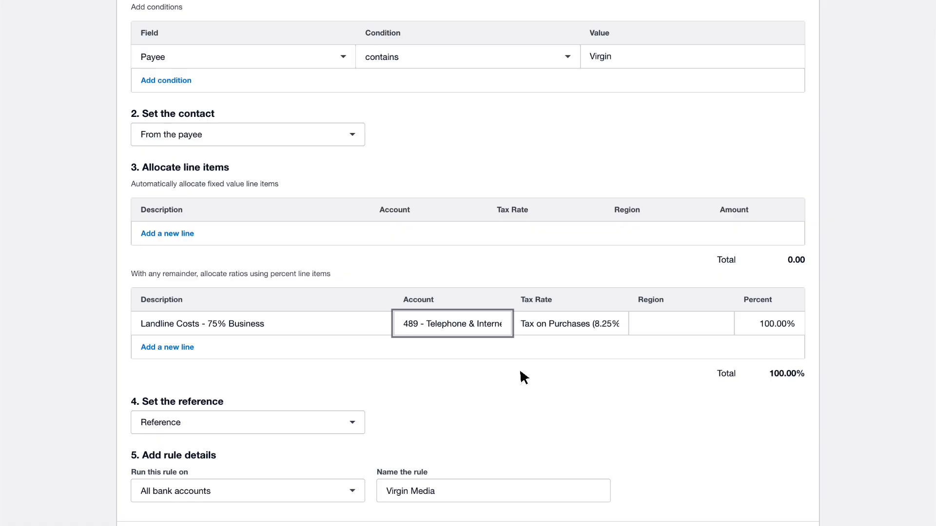
left_click(797, 332)
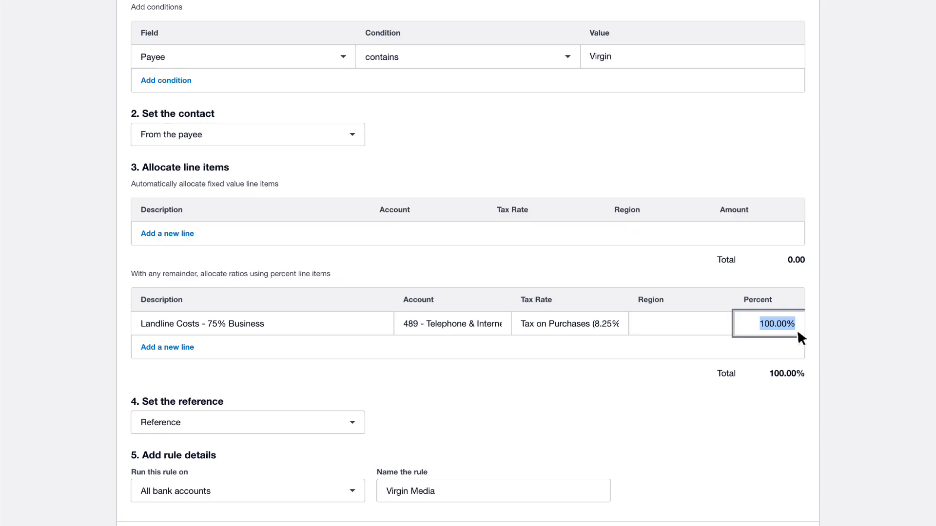
type("75")
key("Tab")
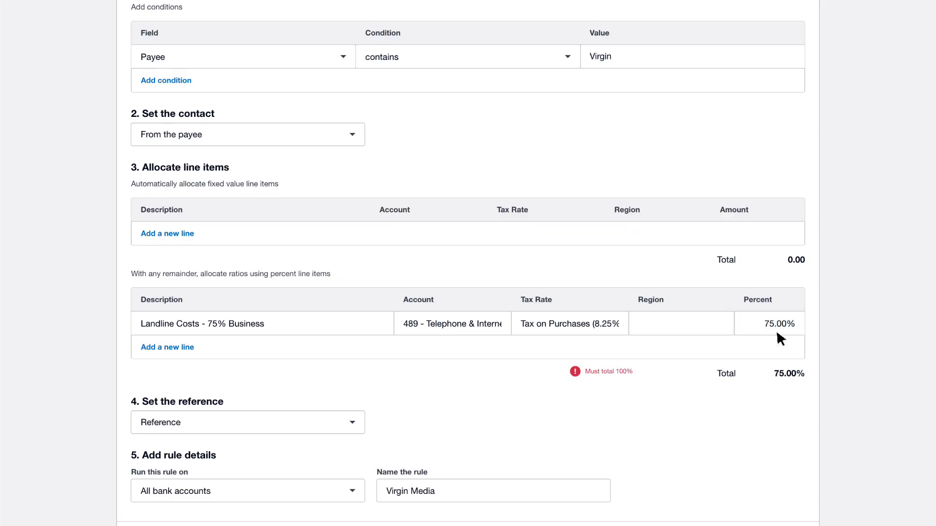
- Add a second percent line, Landline Costs - 25% Private, allocated to 880 - Owner A Drawings at 25%, and save the rule
left_click(195, 346)
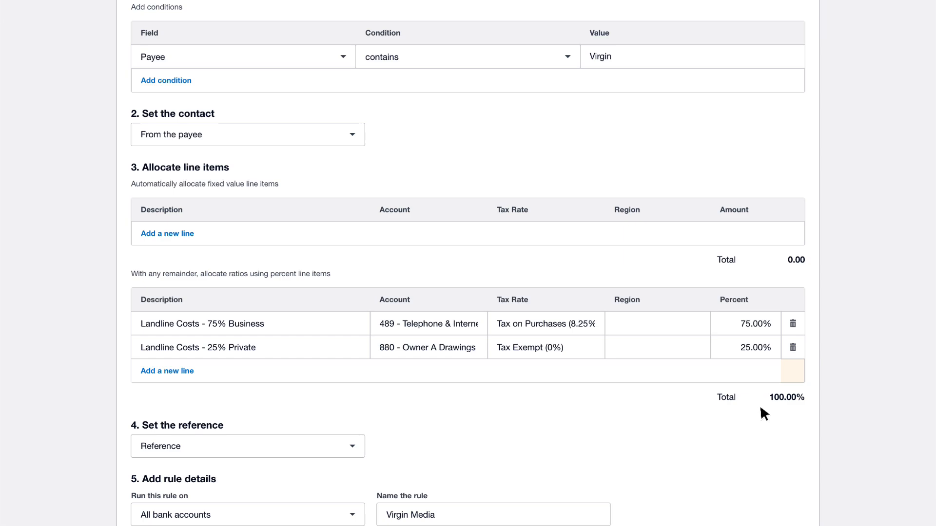
scroll(760, 408, "down", 2)
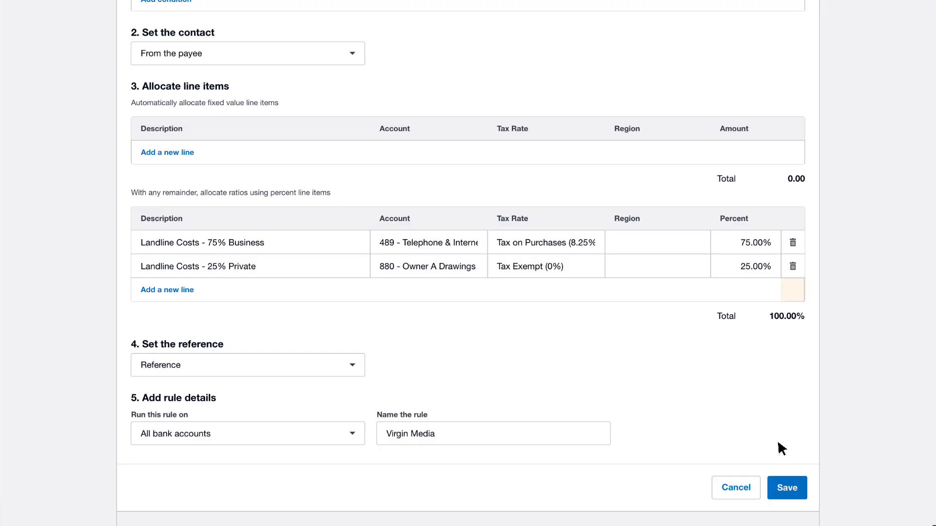
left_click(803, 492)
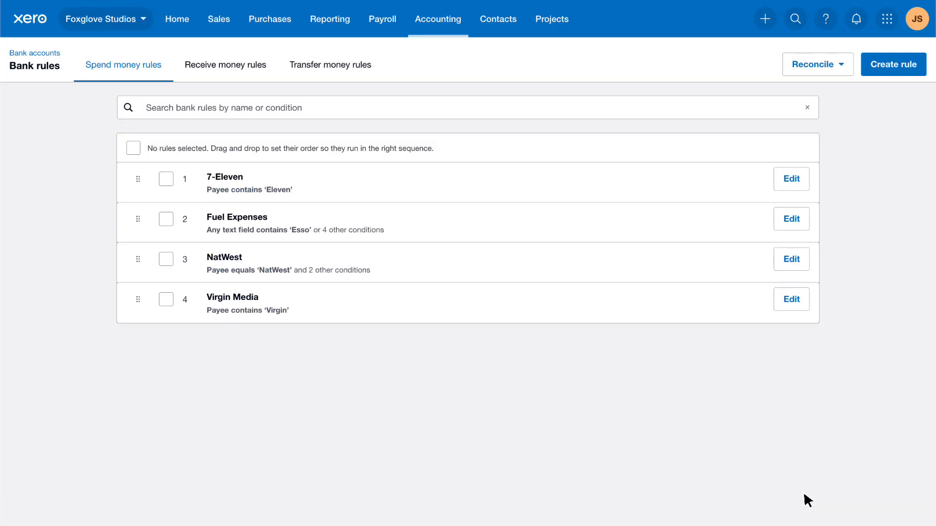